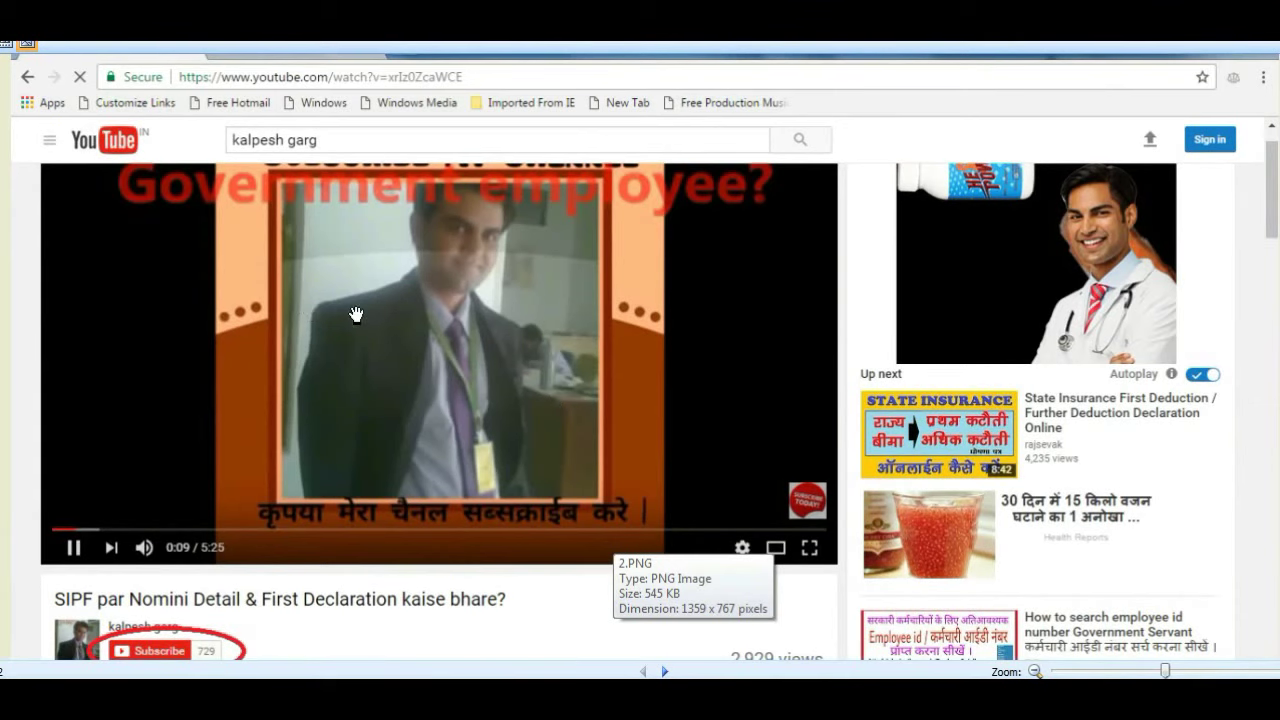
{"action": "scroll", "coordinate": [247, 514], "scroll_direction": "down", "scroll_amount": 1}
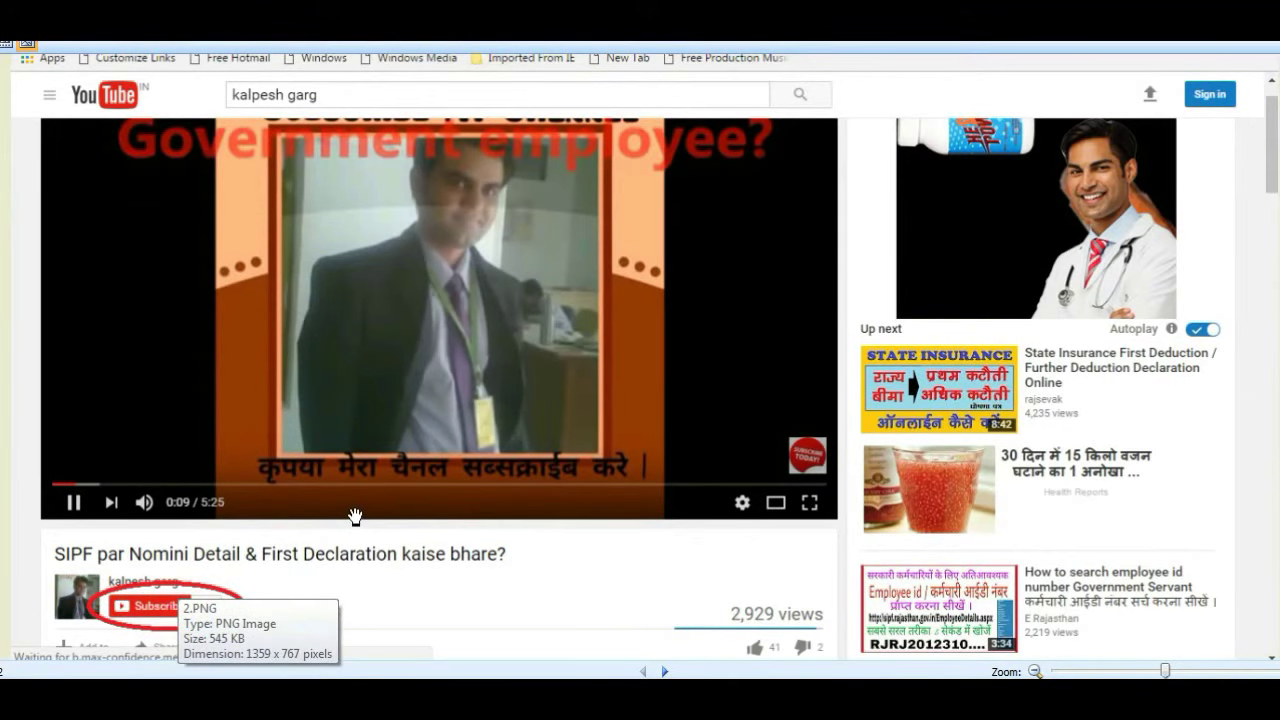
{"action": "scroll", "coordinate": [491, 516], "scroll_direction": "down", "scroll_amount": 1}
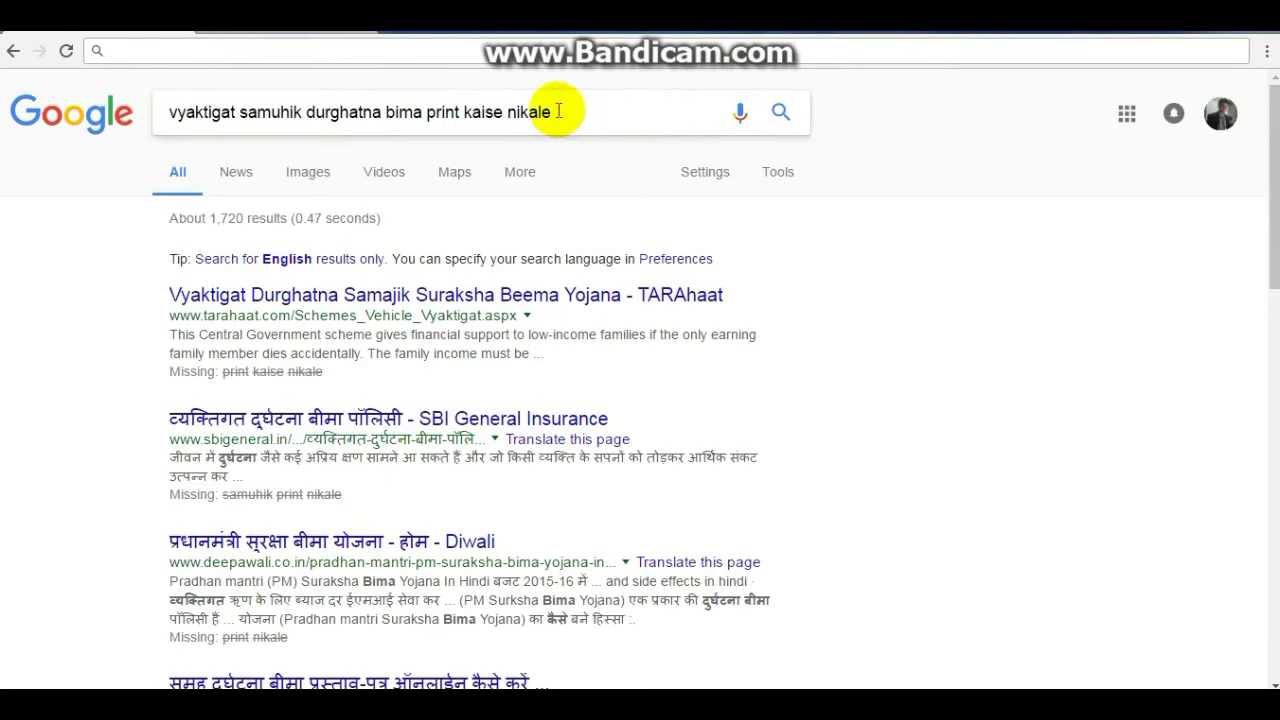
- Search Google for "sso" and open the Rajasthan Single Sign On sign-in page
{"action": "left_click_drag", "start_coordinate": [558, 111], "coordinate": [114, 114]}
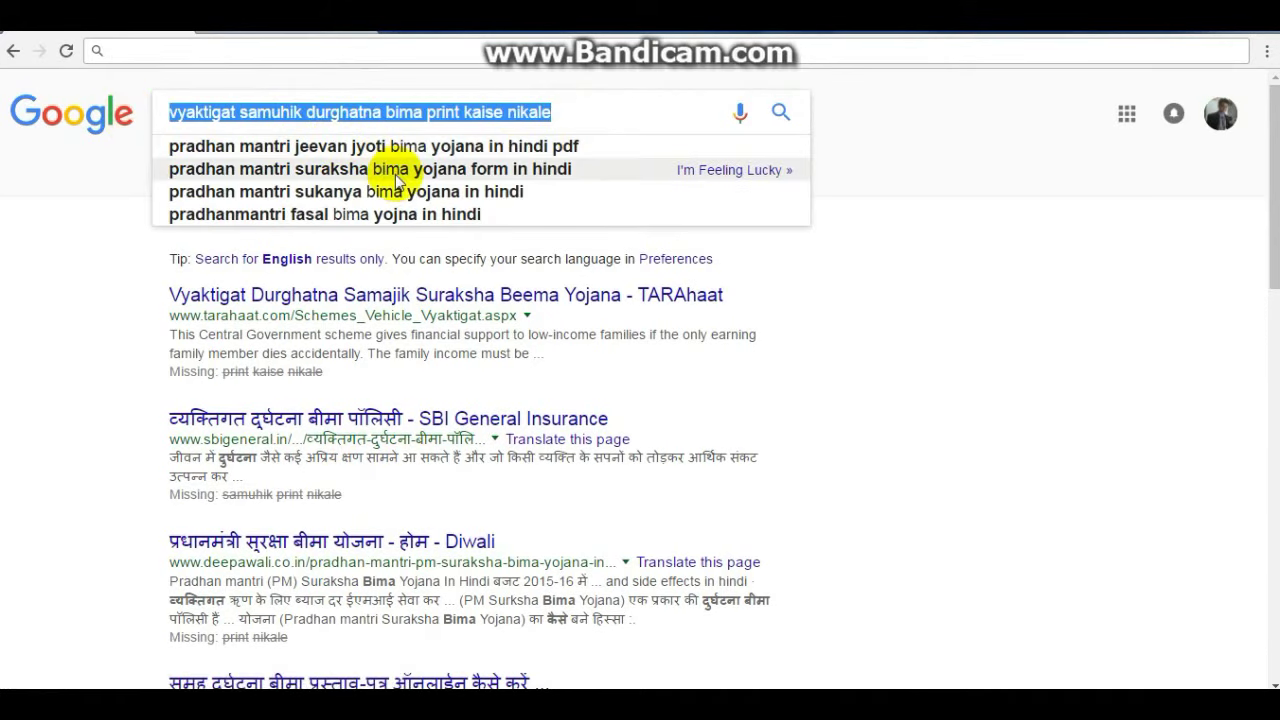
{"action": "type", "text": "sso"}
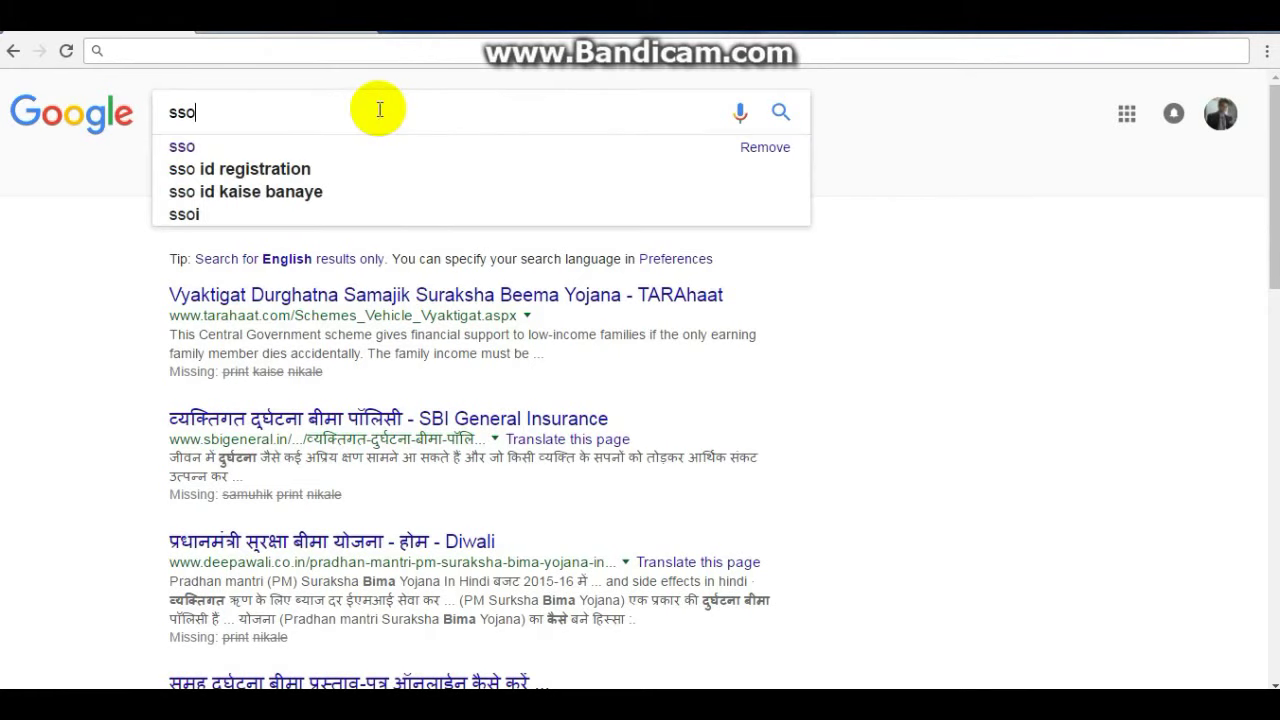
{"action": "key", "text": "Return"}
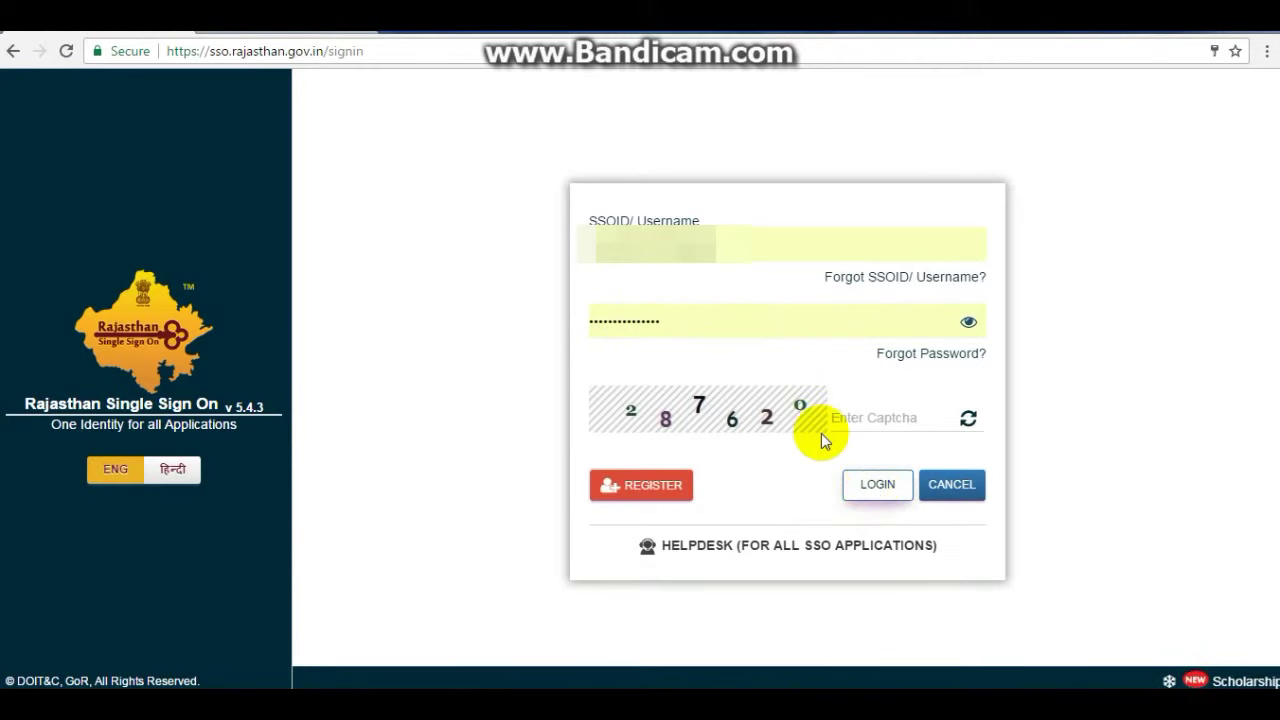
- Enter the captcha code shown on the sign-in form and log in with the prefilled username and password
{"action": "left_click", "coordinate": [851, 415]}
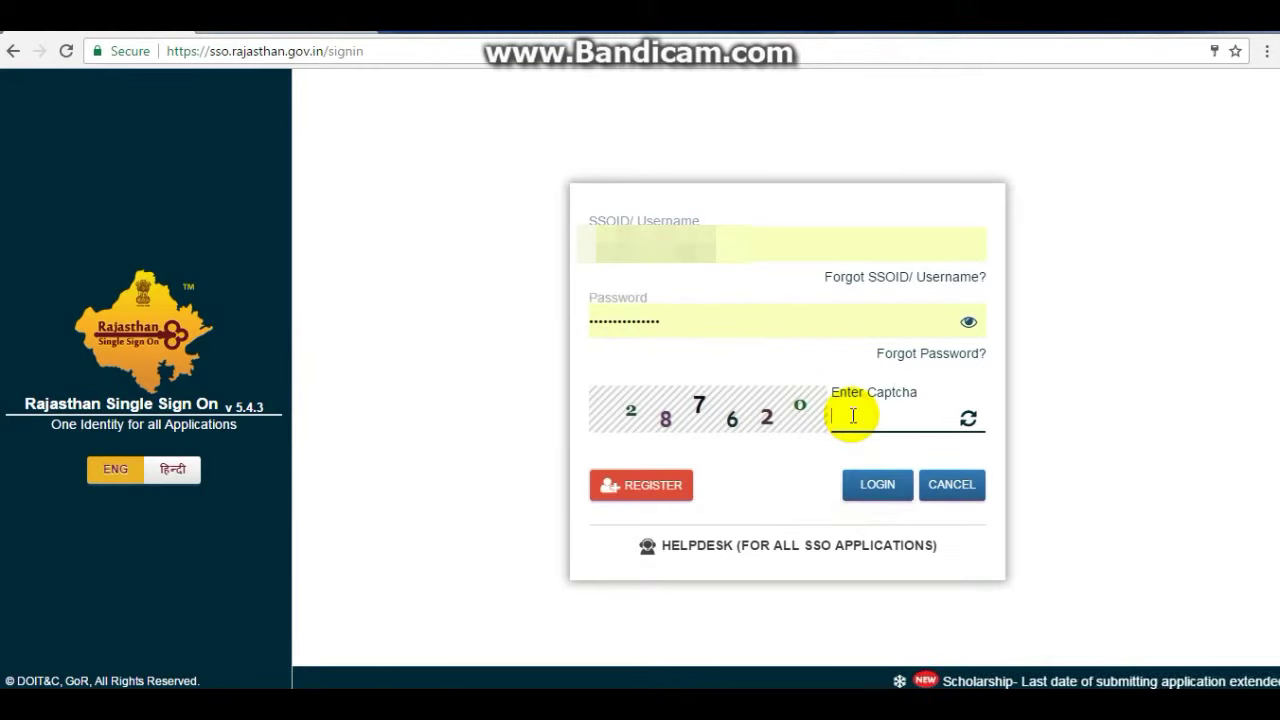
{"action": "type", "text": "287"}
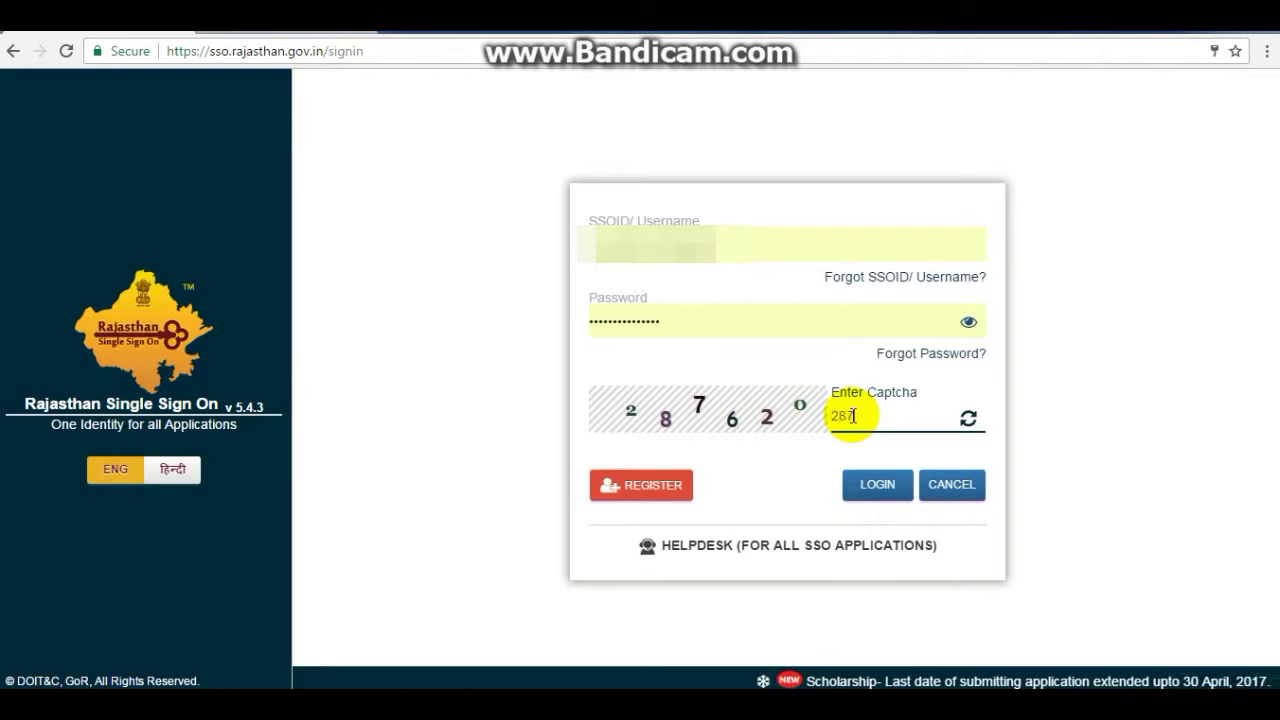
{"action": "type", "text": "62"}
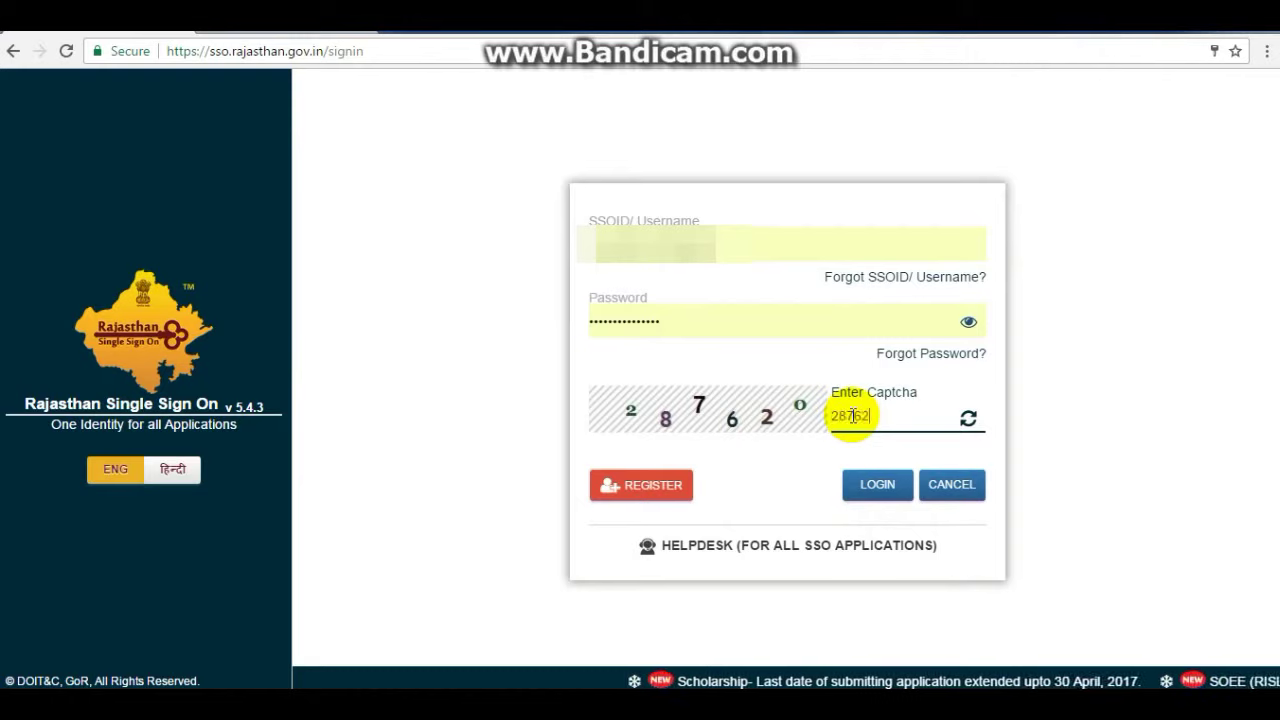
{"action": "type", "text": "0"}
{"action": "left_click", "coordinate": [876, 488]}
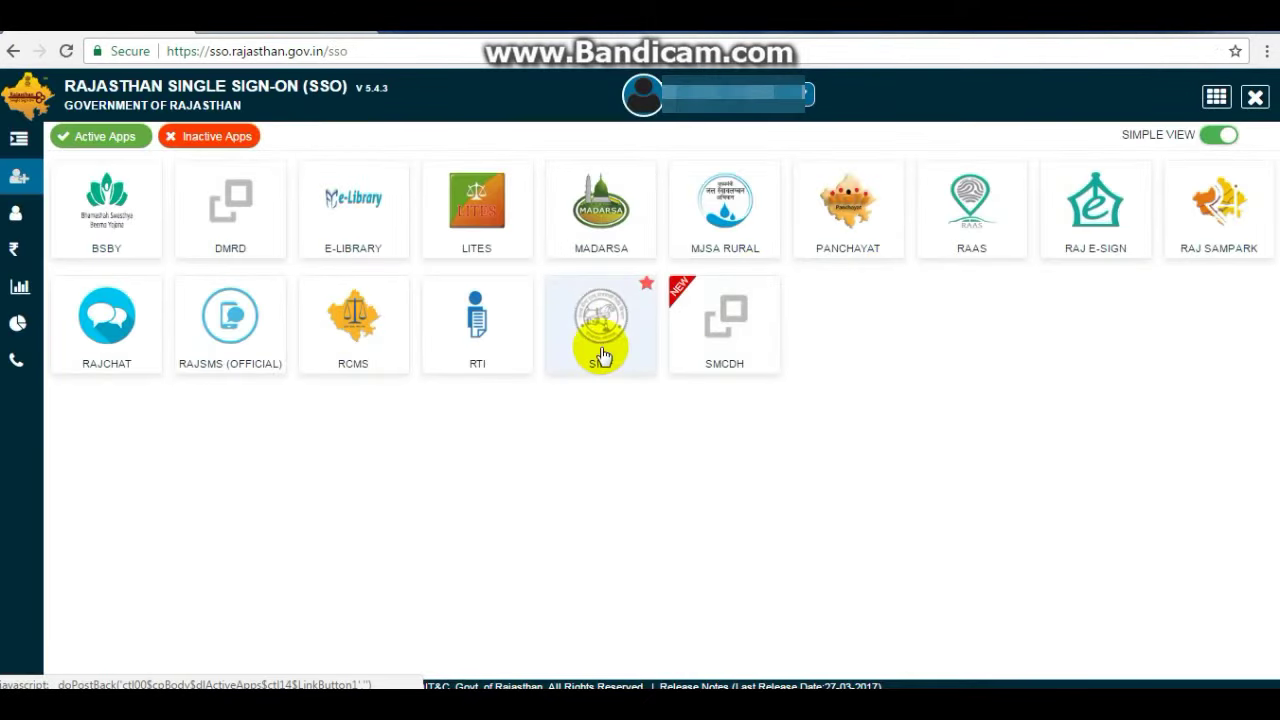
- Open the SIPF application and review the employee details on the First Declaration form under SI transactions
{"action": "left_click", "coordinate": [600, 340]}
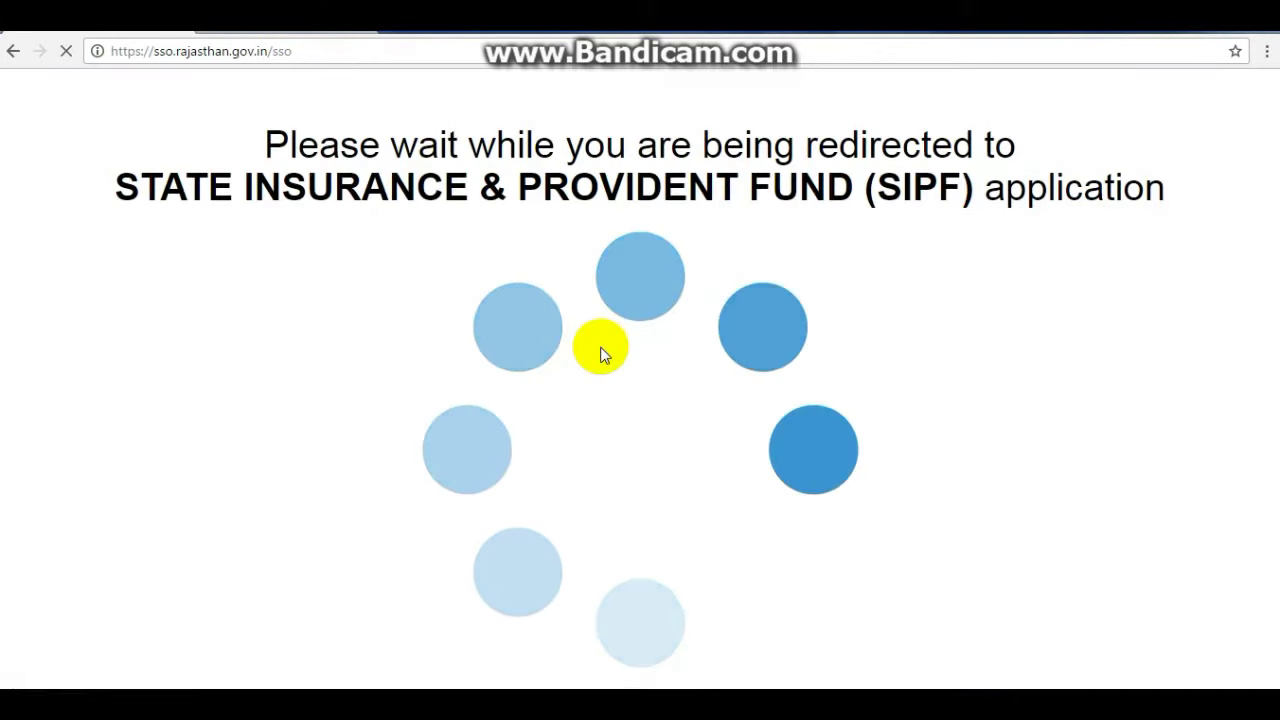
{"action": "left_click", "coordinate": [42, 352]}
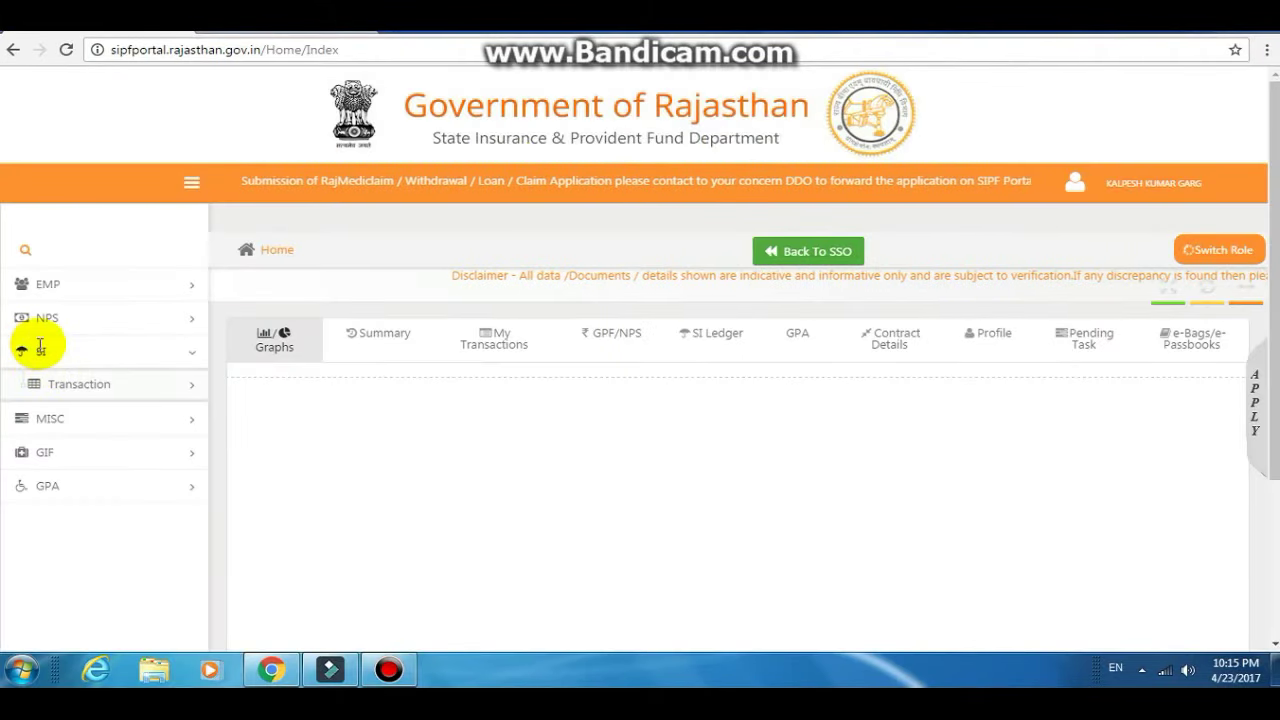
{"action": "left_click", "coordinate": [88, 383]}
{"action": "left_click", "coordinate": [137, 384]}
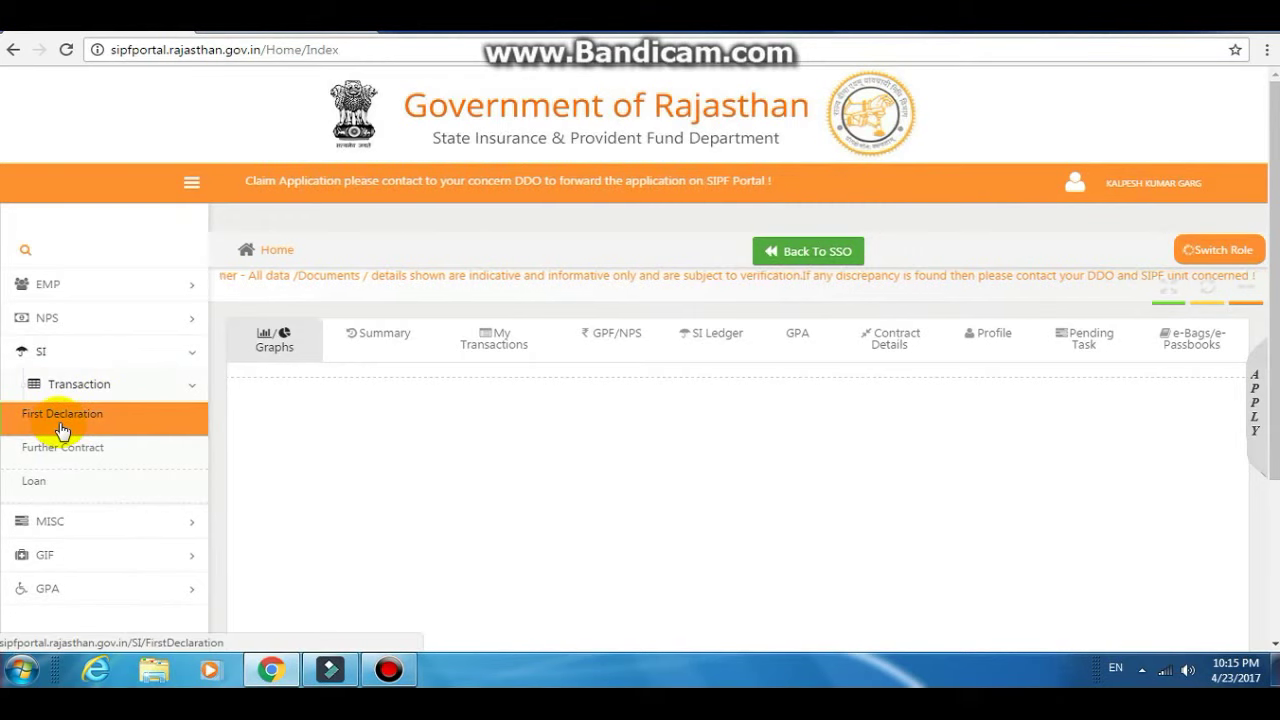
{"action": "left_click", "coordinate": [25, 430]}
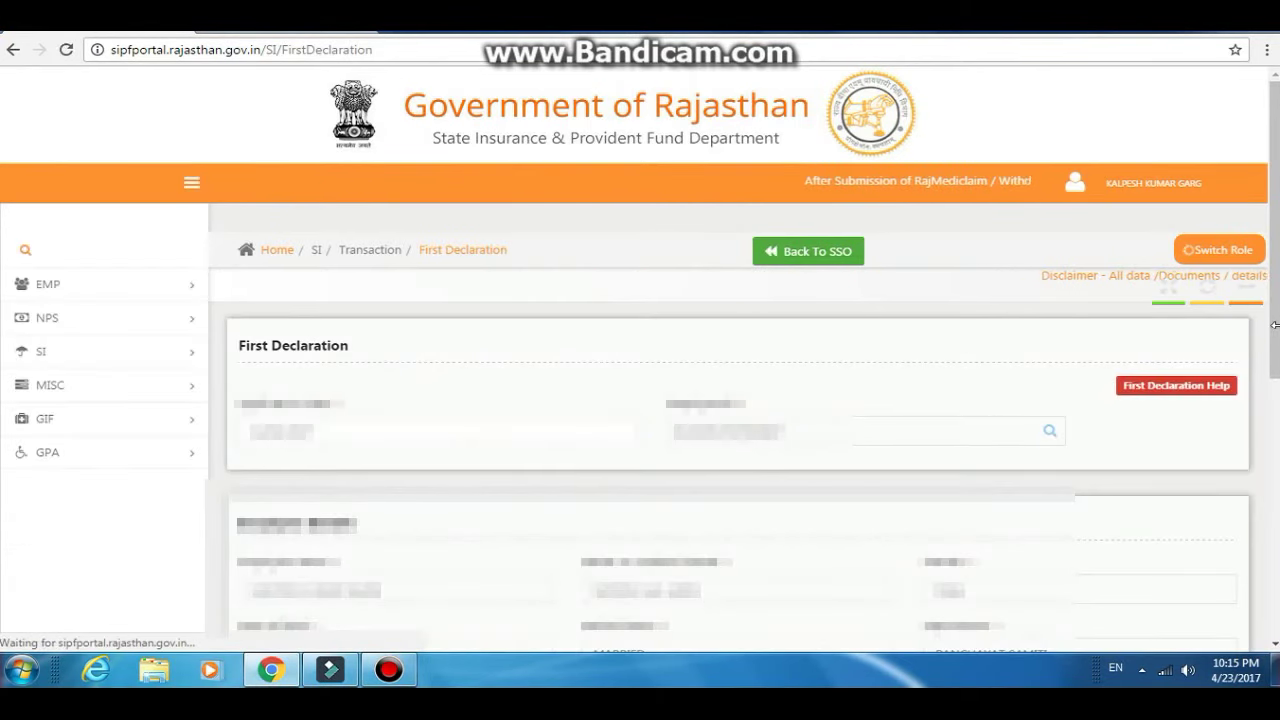
{"action": "scroll", "coordinate": [340, 262], "scroll_direction": "down", "scroll_amount": 4}
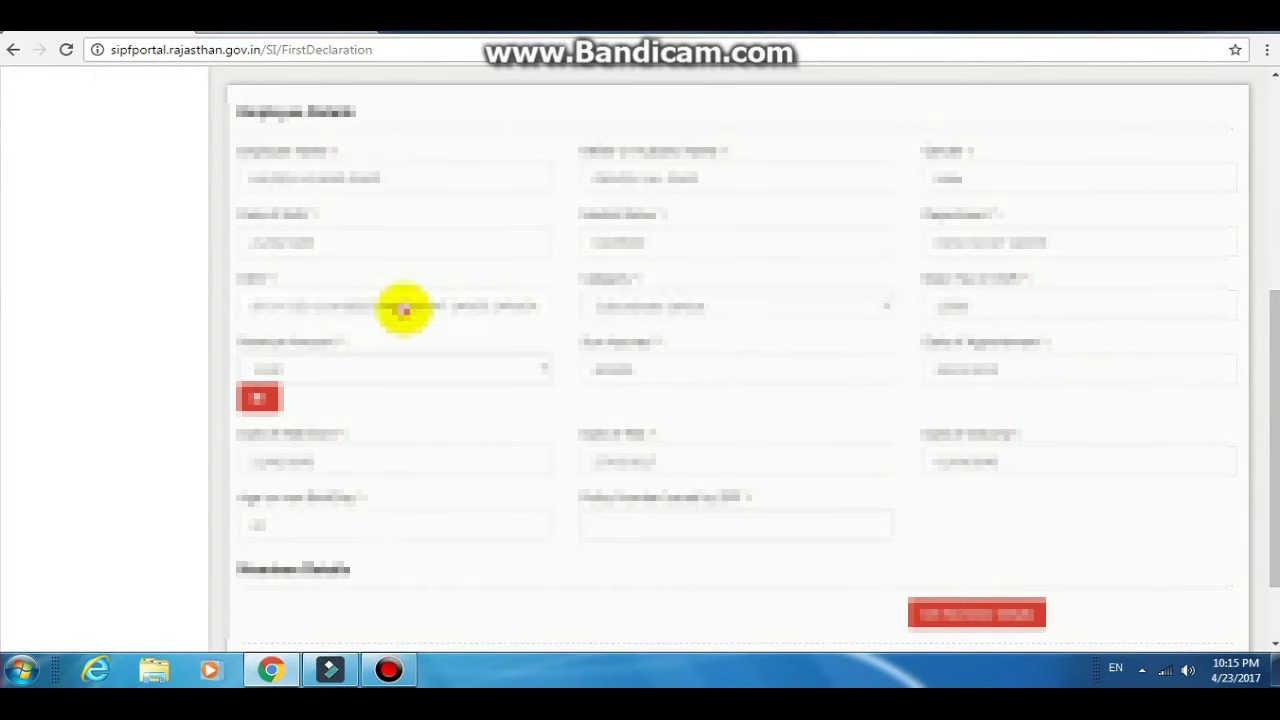
{"action": "scroll", "coordinate": [390, 308], "scroll_direction": "up", "scroll_amount": 4}
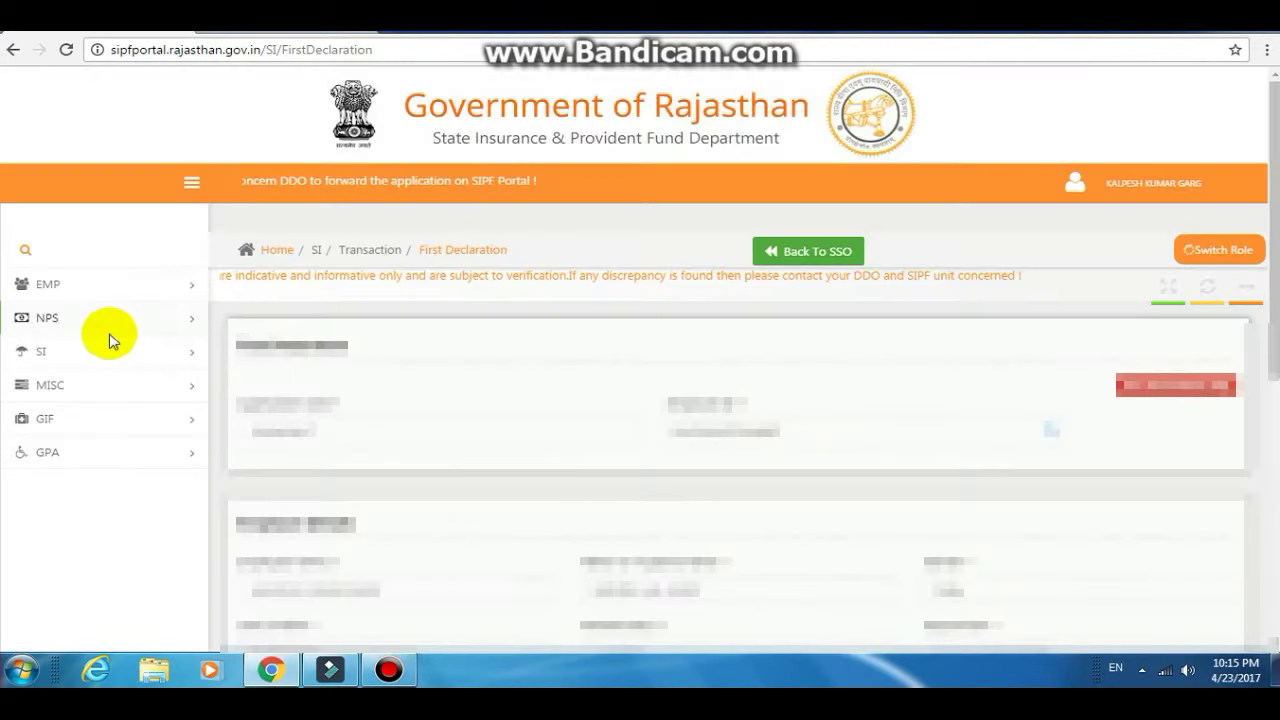
- Open the GPA Proposal form under GPA transactions and review its premium details and the nominee row with the GPA share field
{"action": "left_click", "coordinate": [70, 455]}
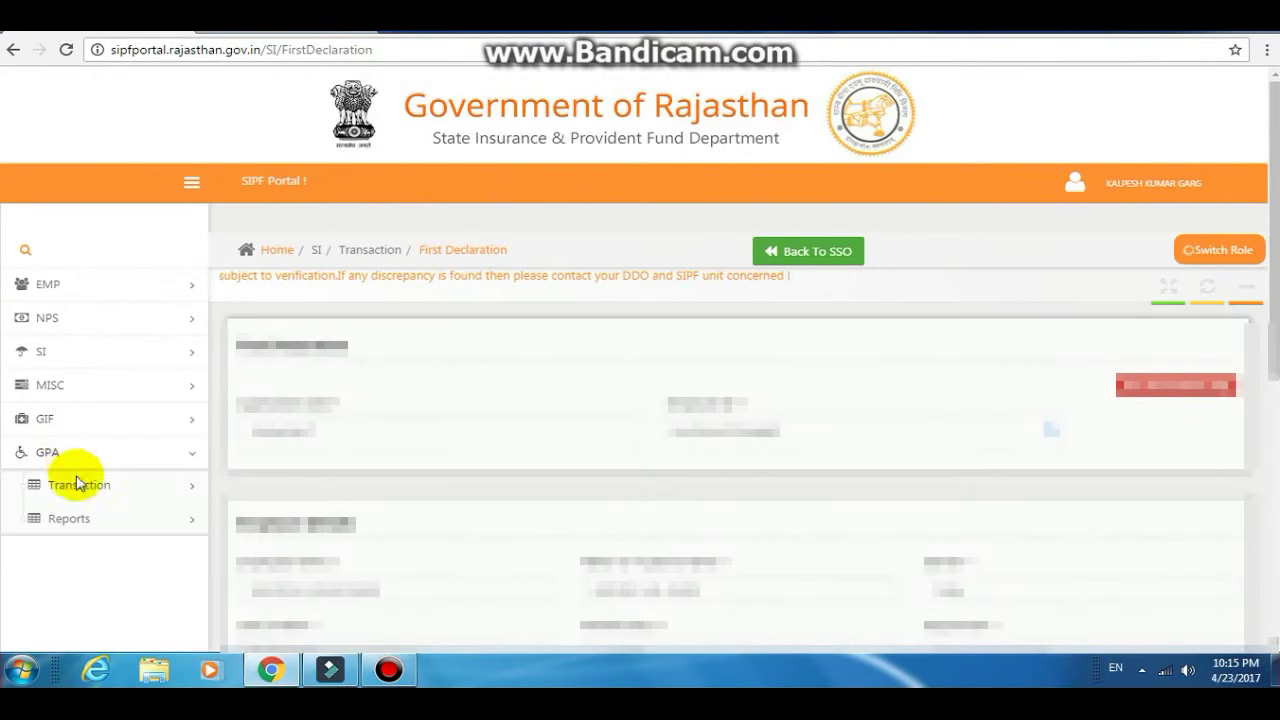
{"action": "left_click", "coordinate": [97, 495]}
{"action": "left_click", "coordinate": [80, 516]}
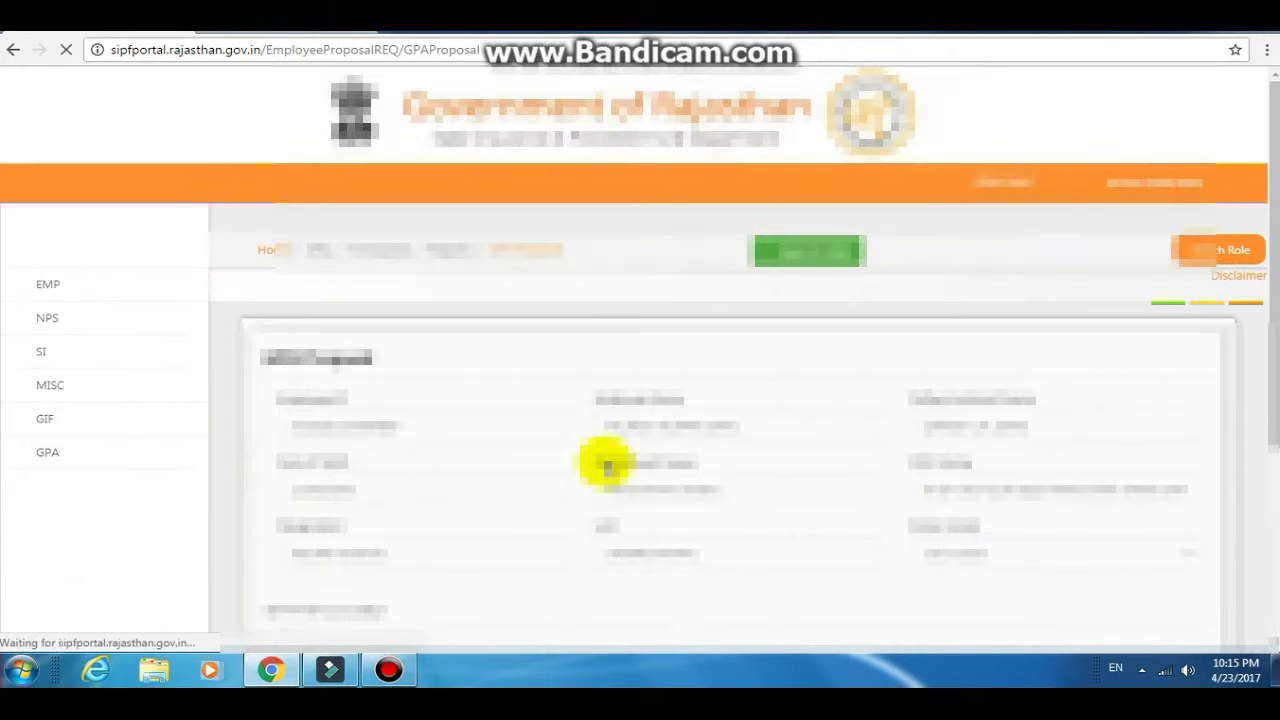
{"action": "scroll", "coordinate": [605, 462], "scroll_direction": "down", "scroll_amount": 3}
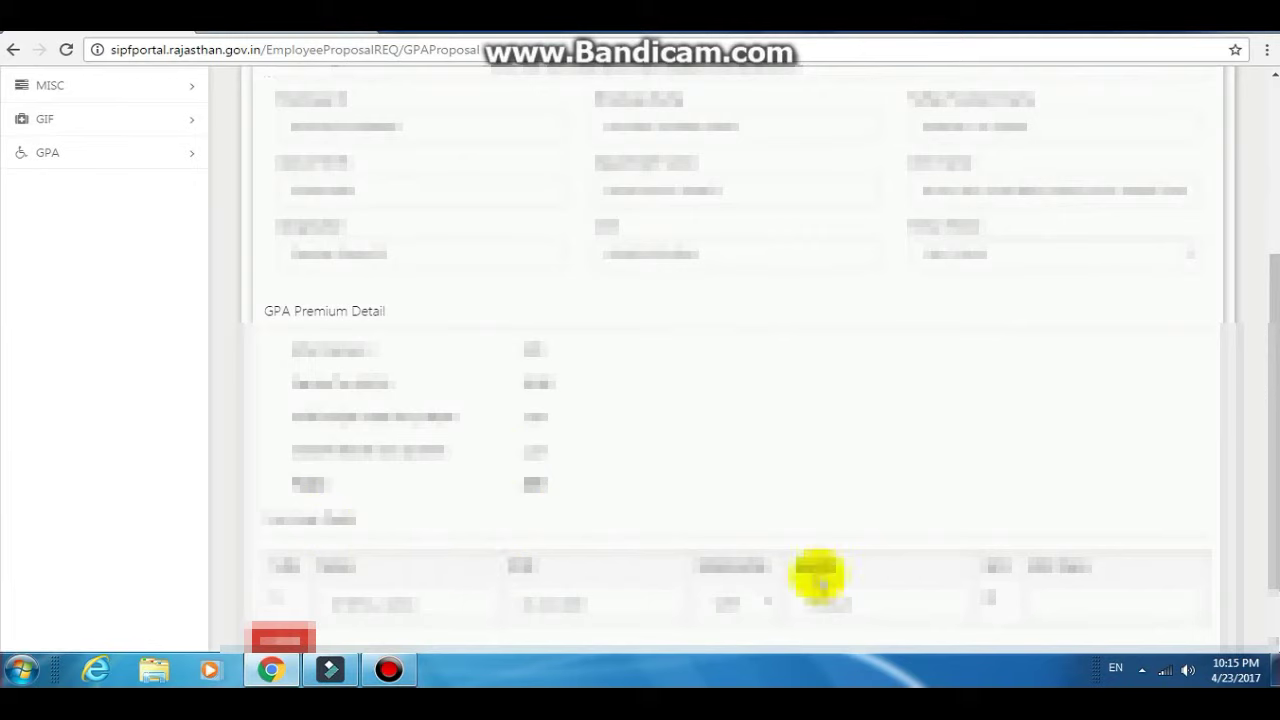
{"action": "left_click", "coordinate": [838, 603]}
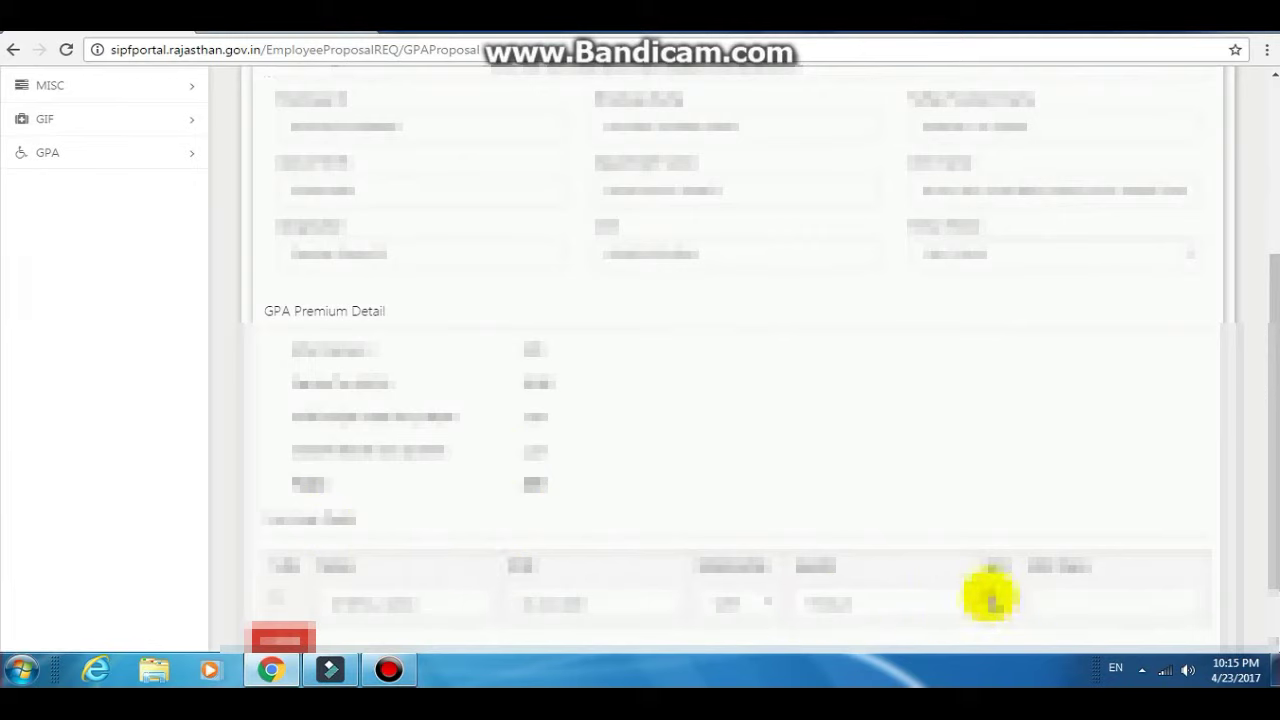
{"action": "left_click", "coordinate": [1066, 602]}
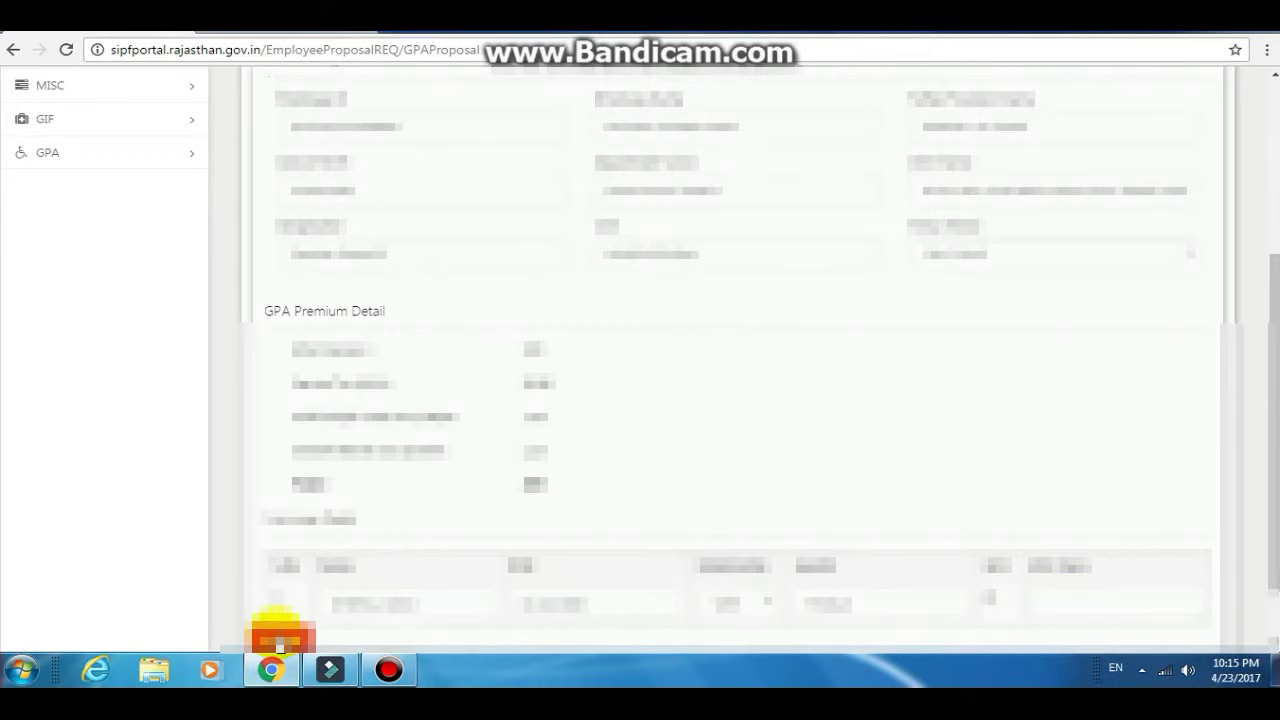
{"action": "scroll", "coordinate": [615, 558], "scroll_direction": "up", "scroll_amount": 3}
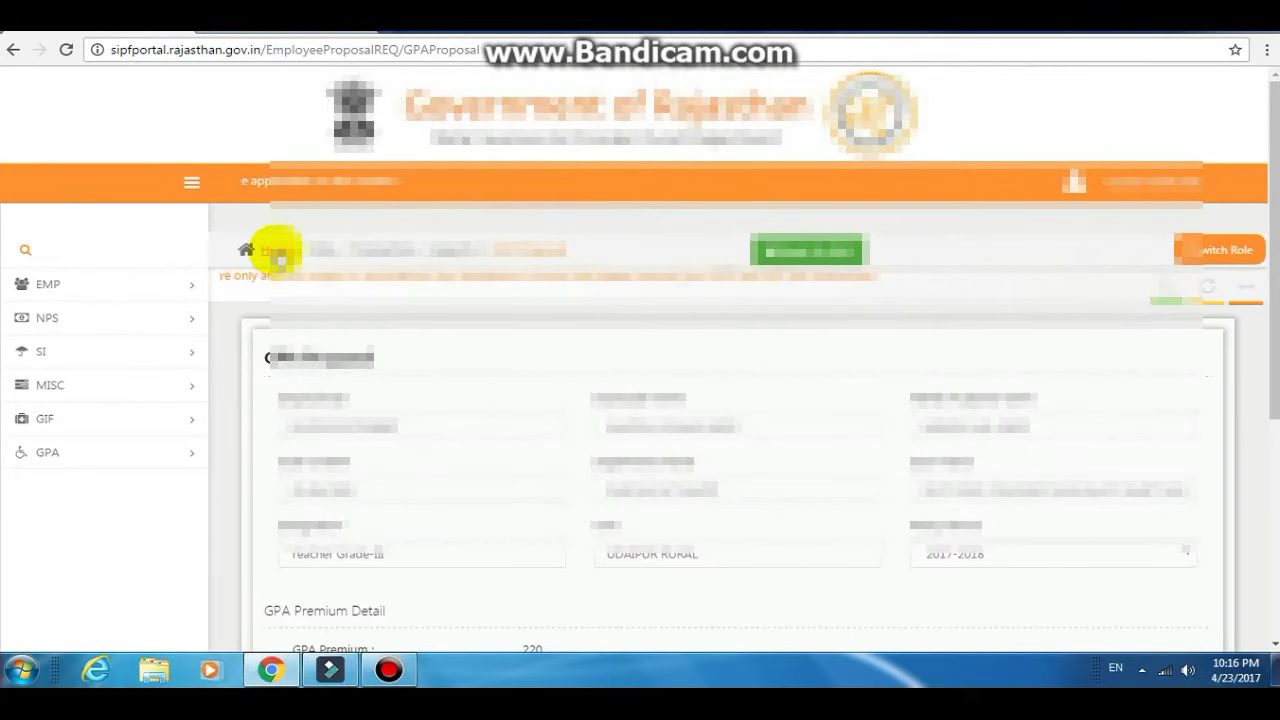
- Return to the SIPF portal's home page and check the pending tasks
{"action": "left_click", "coordinate": [278, 250]}
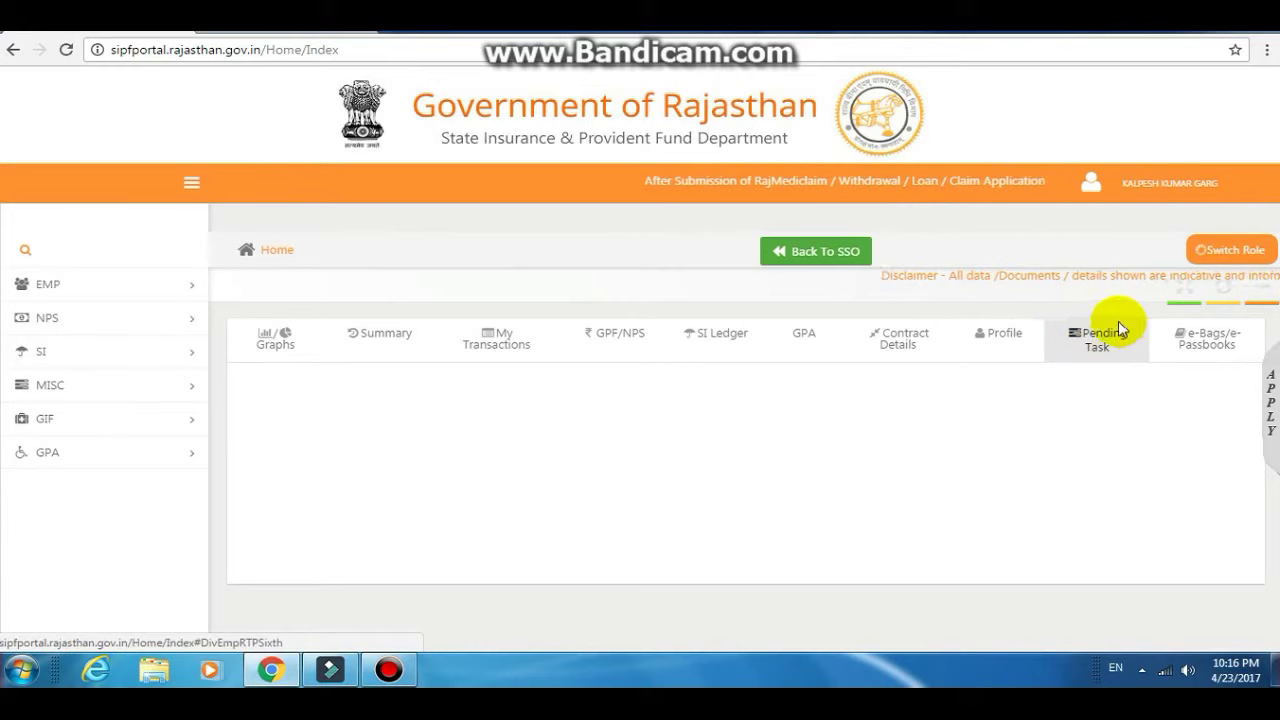
{"action": "left_click", "coordinate": [1095, 336]}
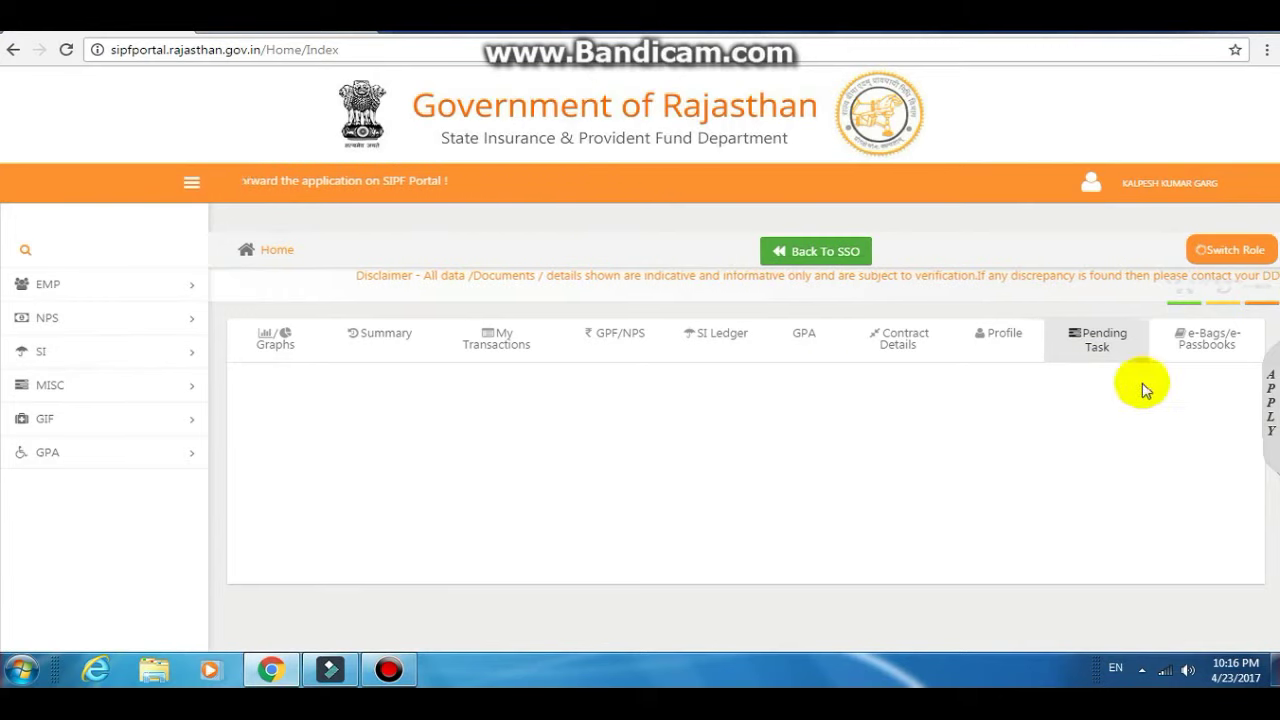
- Reopen the GPA Proposal form from GPA transactions and go to the nominee details at its end
{"action": "left_click", "coordinate": [87, 454]}
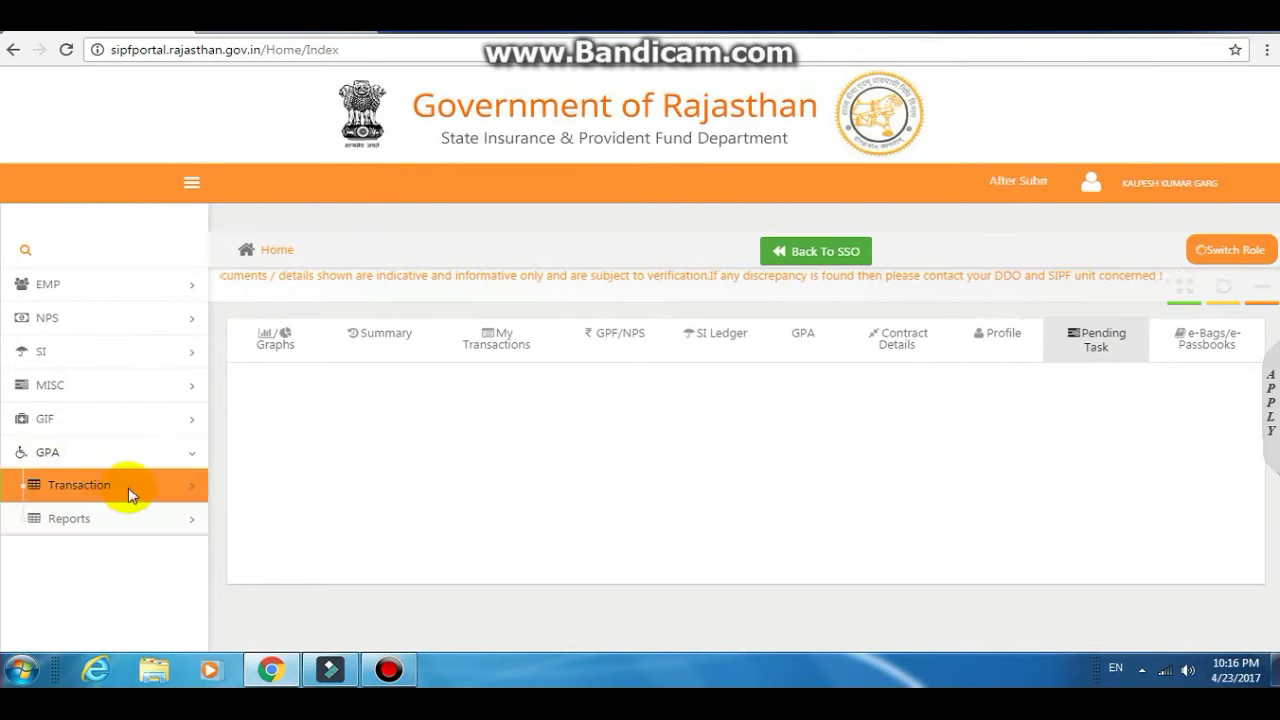
{"action": "left_click", "coordinate": [128, 487]}
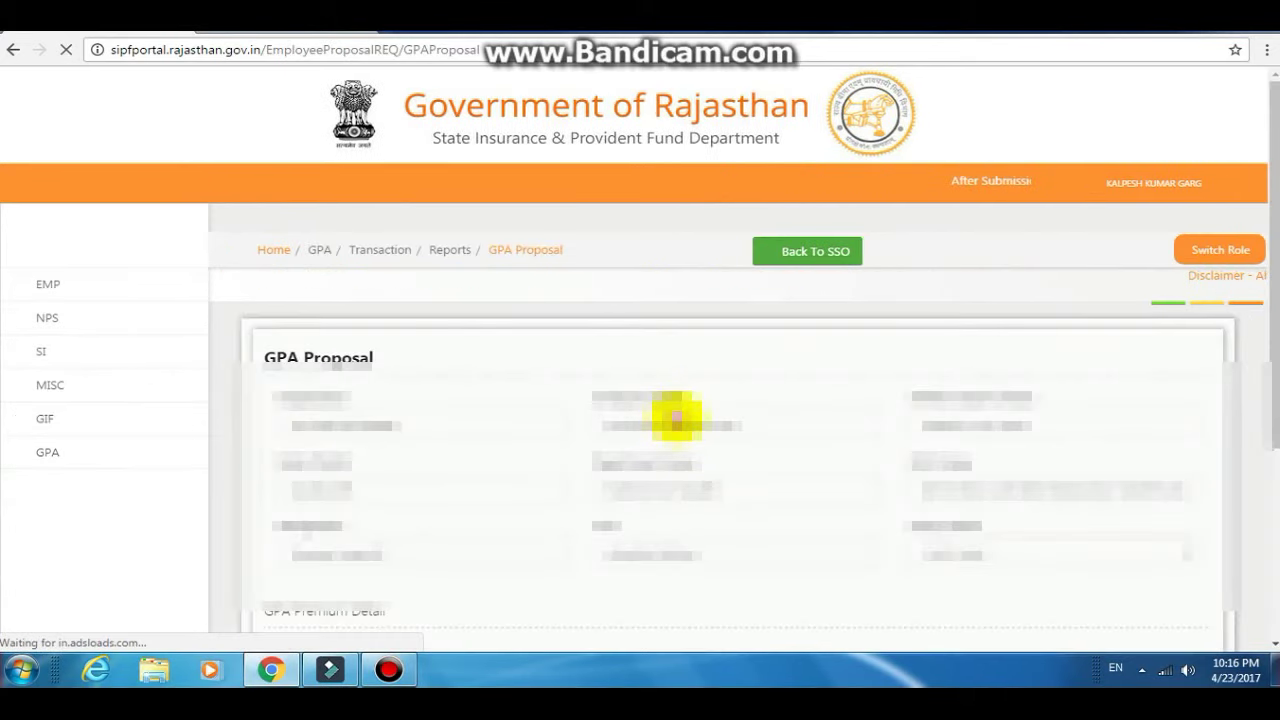
{"action": "scroll", "coordinate": [676, 418], "scroll_direction": "down", "scroll_amount": 5}
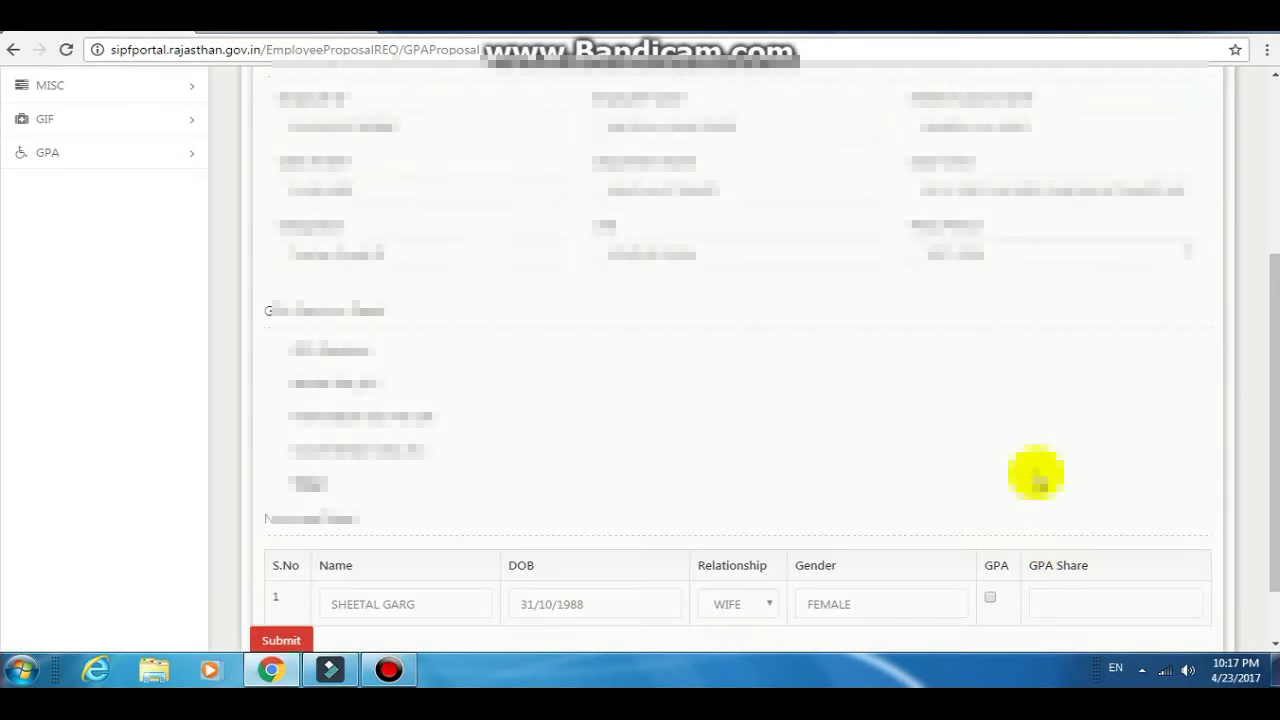
{"action": "scroll", "coordinate": [1036, 476], "scroll_direction": "down", "scroll_amount": 2}
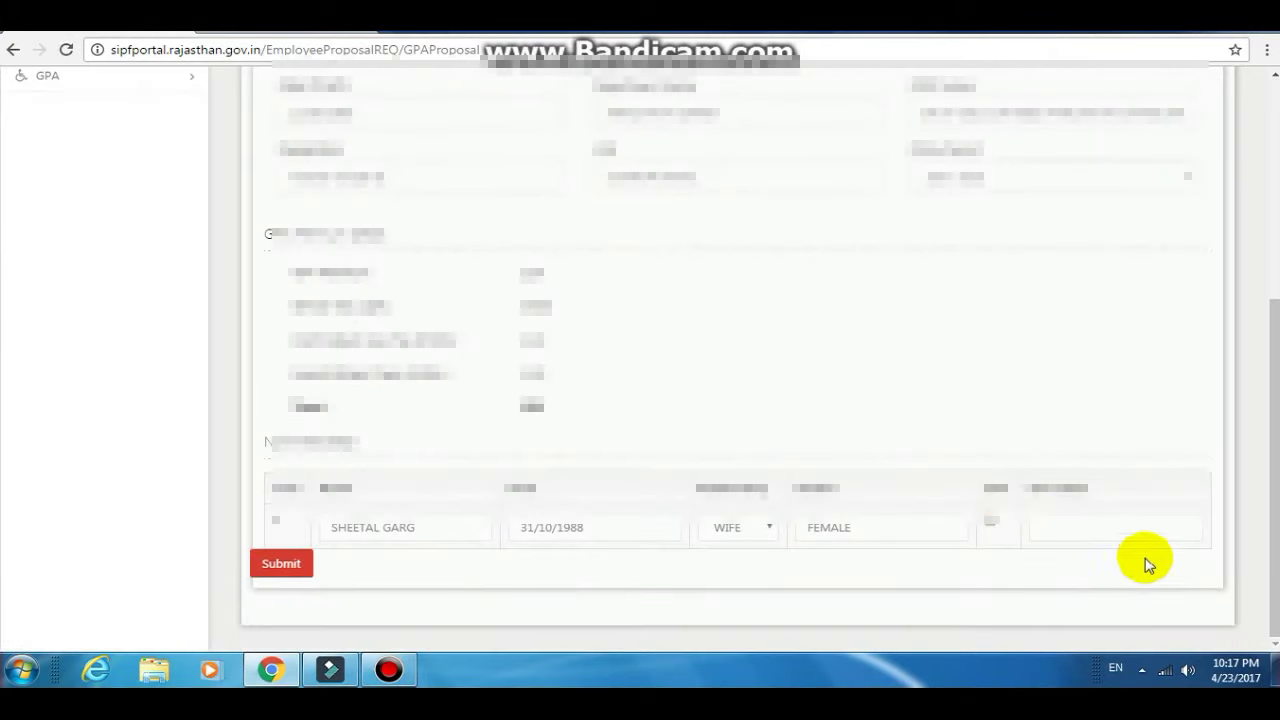